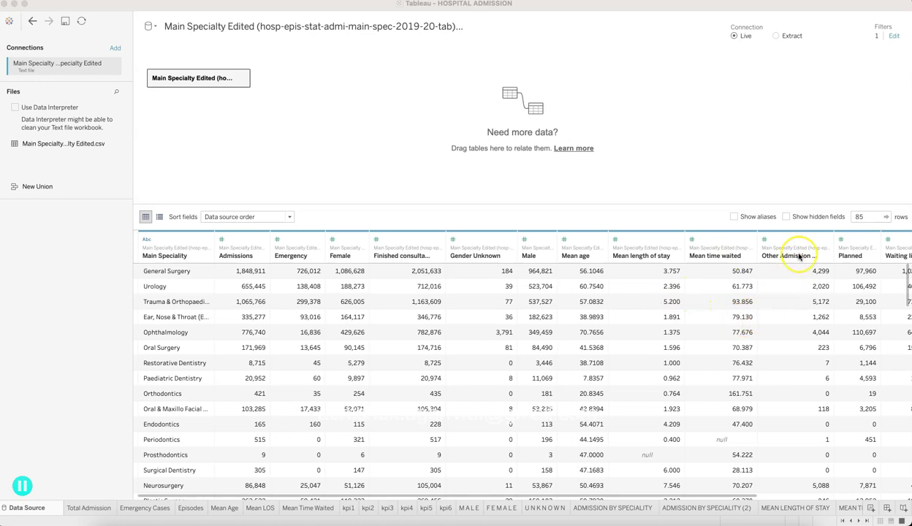
# Step: Scroll the data grid across to Emergency Cases % and Color and back, then switch to the browser
pyautogui.hscroll(5, 790, 290)
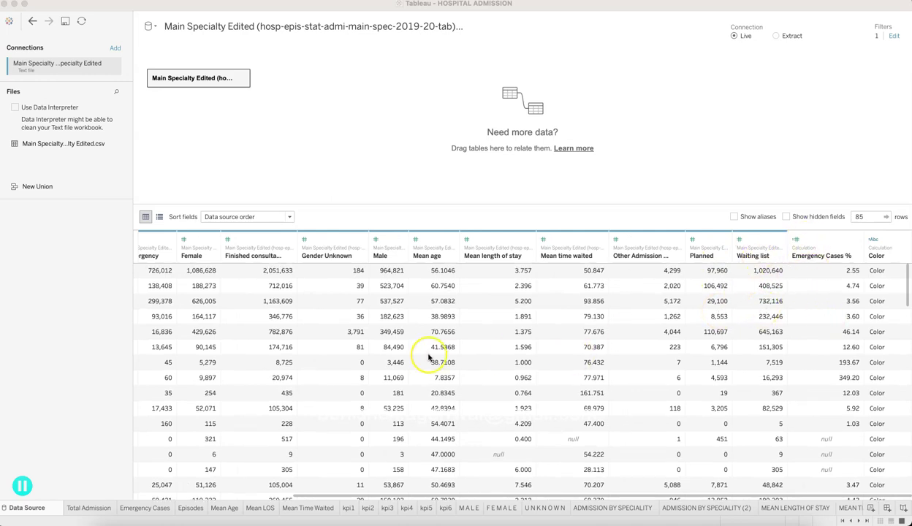
pyautogui.hscroll(-5, 429, 358)
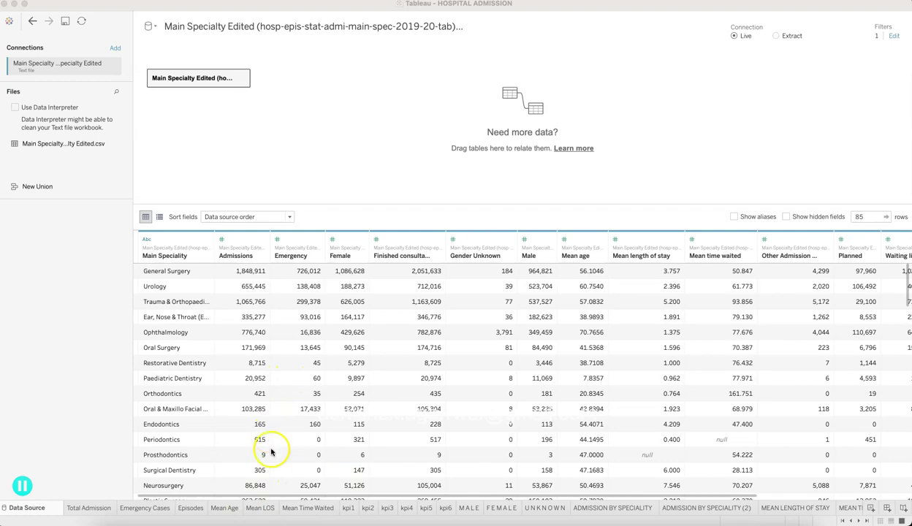
pyautogui.click(280, 512)
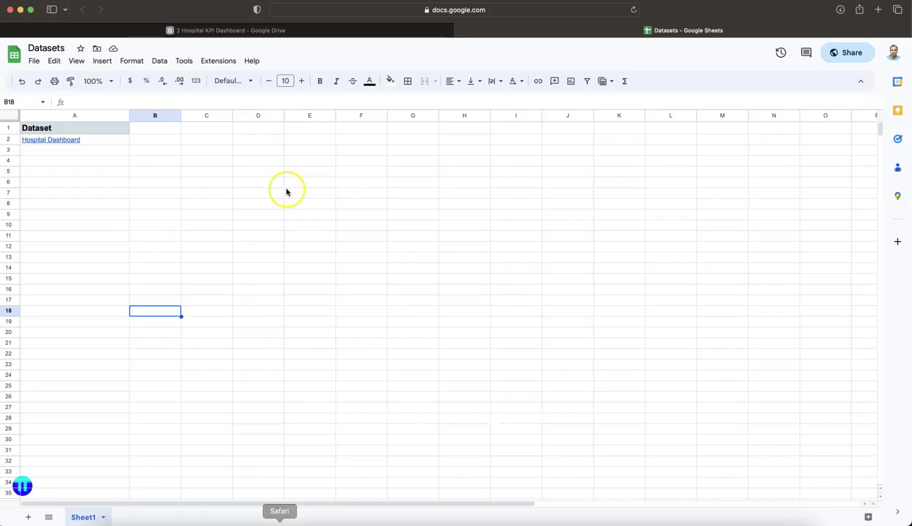
# Step: Open Google Drive in a new browser tab
pyautogui.click(363, 32)
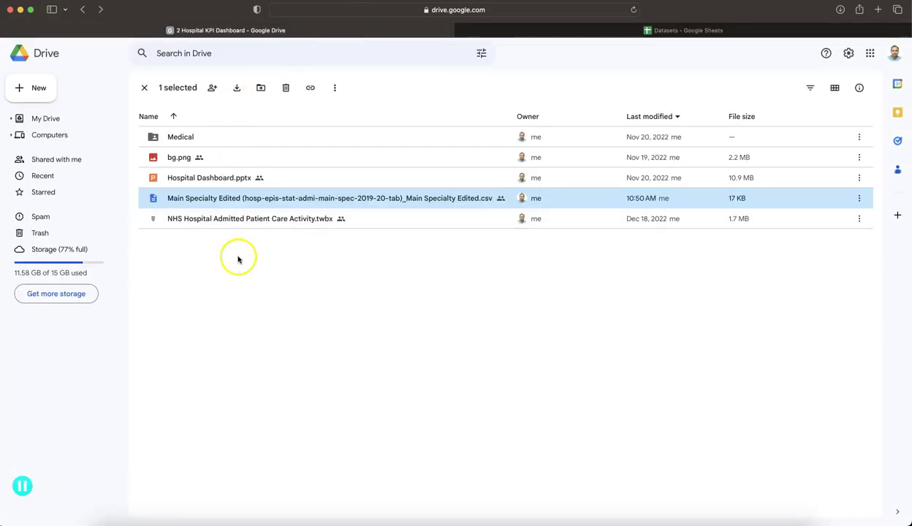
pyautogui.click(524, 29)
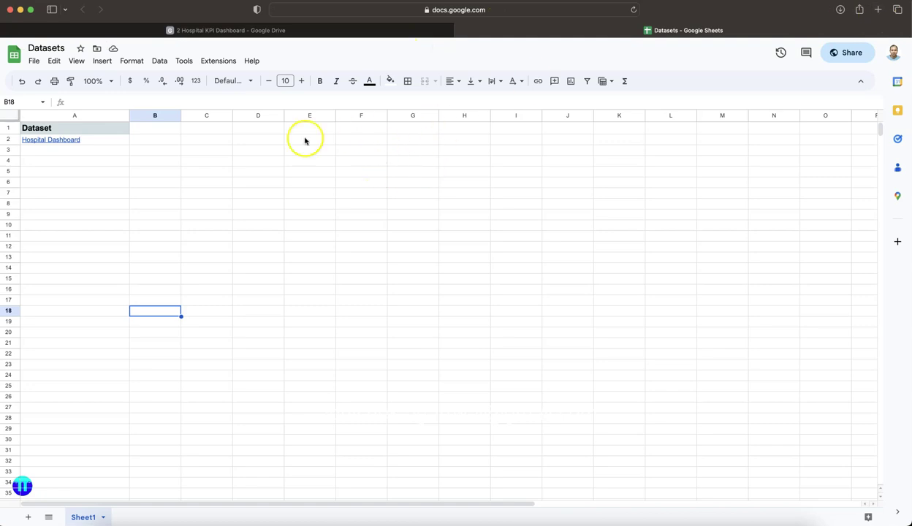
pyautogui.click(879, 10)
pyautogui.write('dri')
pyautogui.press('Return')
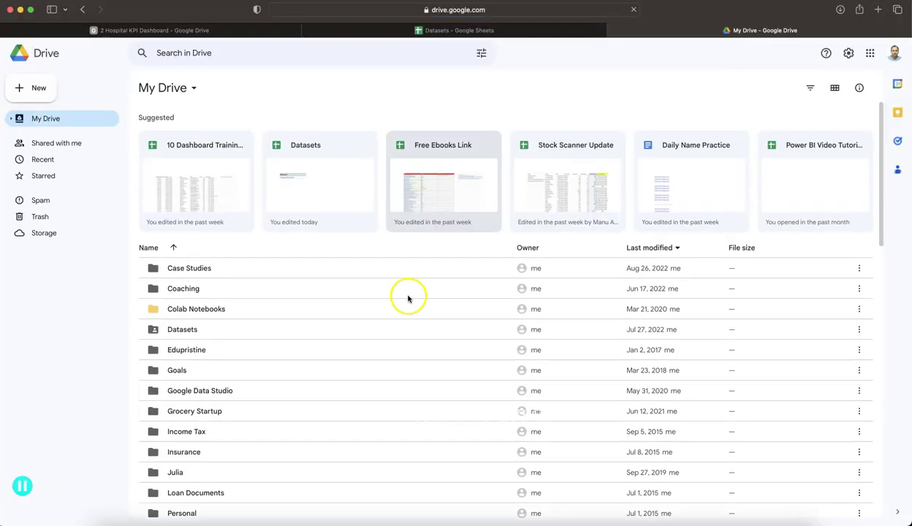
# Step: Open the Datasets folder and select the Datasets spreadsheet in its file list
pyautogui.click(192, 331)
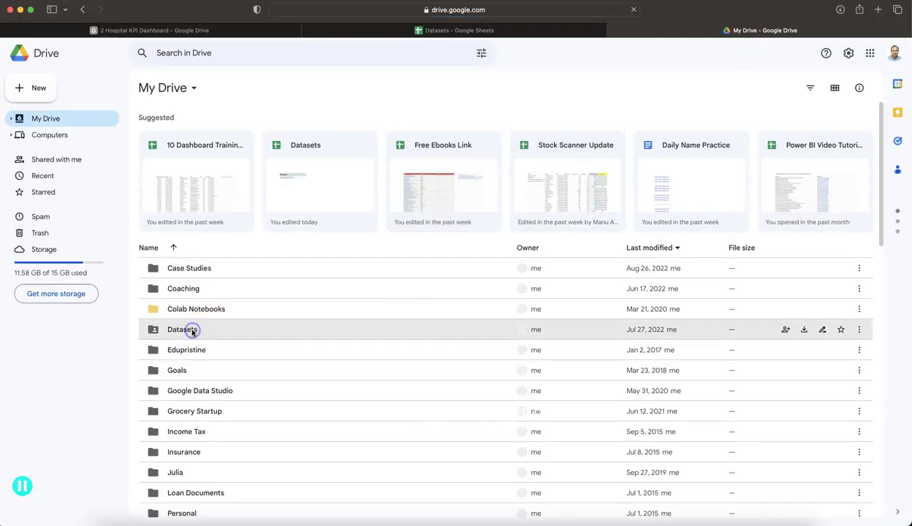
pyautogui.doubleClick(192, 331)
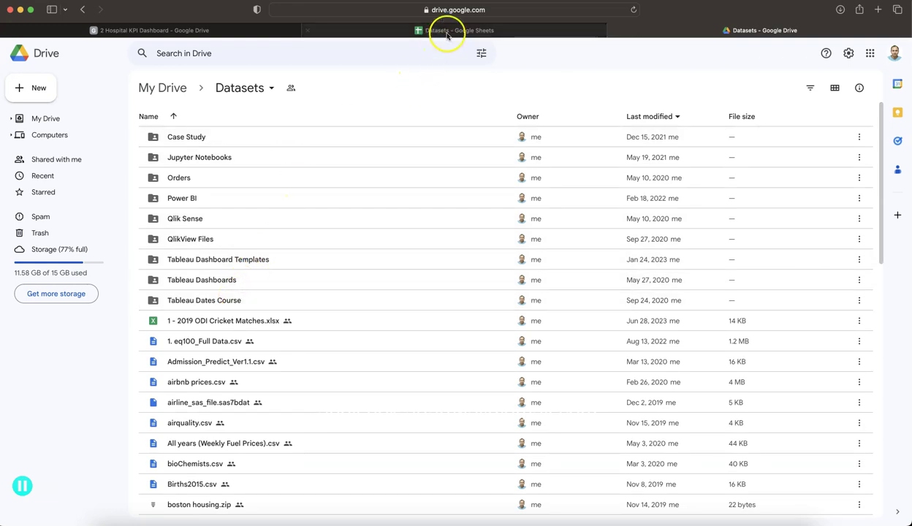
pyautogui.scroll(-5, 320, 249)
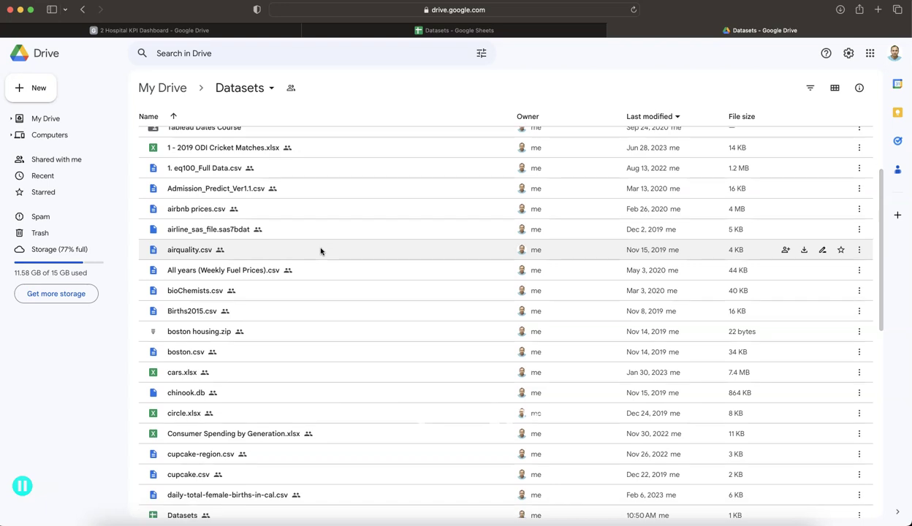
pyautogui.scroll(-4, 320, 251)
pyautogui.click(213, 396)
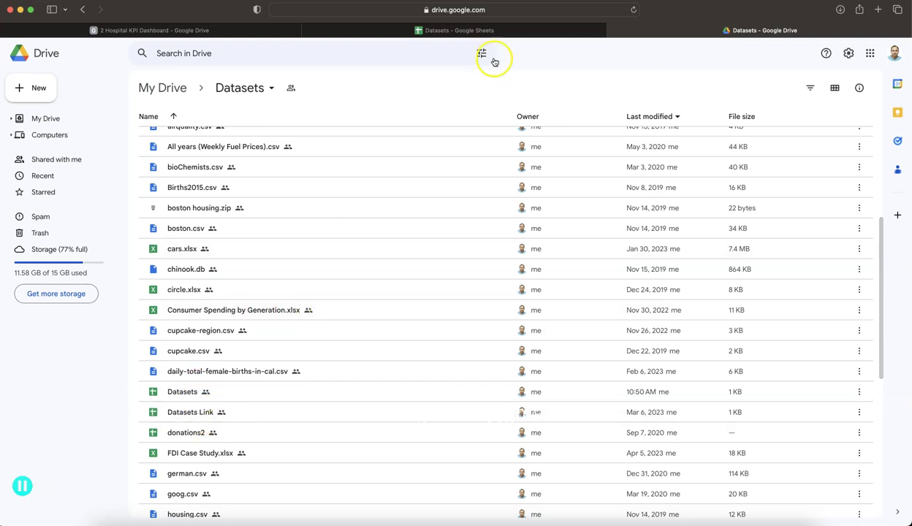
# Step: Open the Datasets spreadsheet in Google Sheets, then return to Tableau Desktop's Data Source page
pyautogui.doubleClick(265, 393)
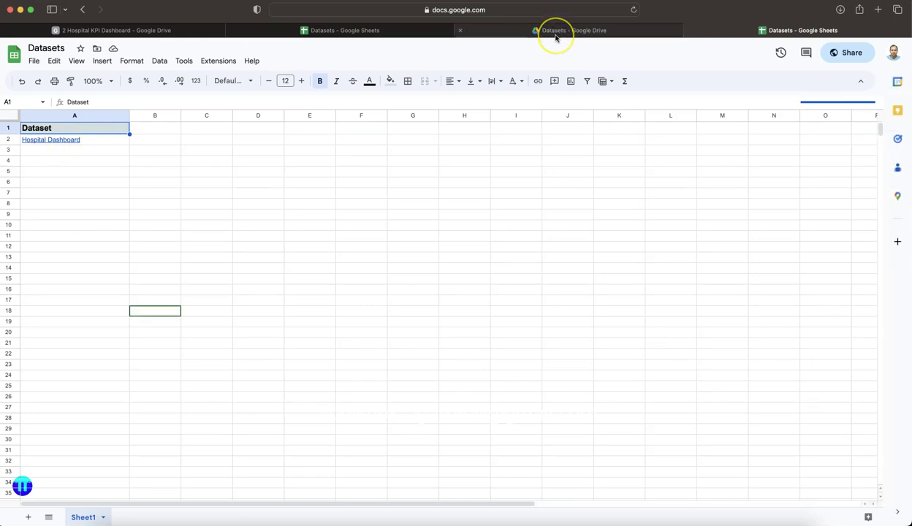
pyautogui.moveTo(555, 36)
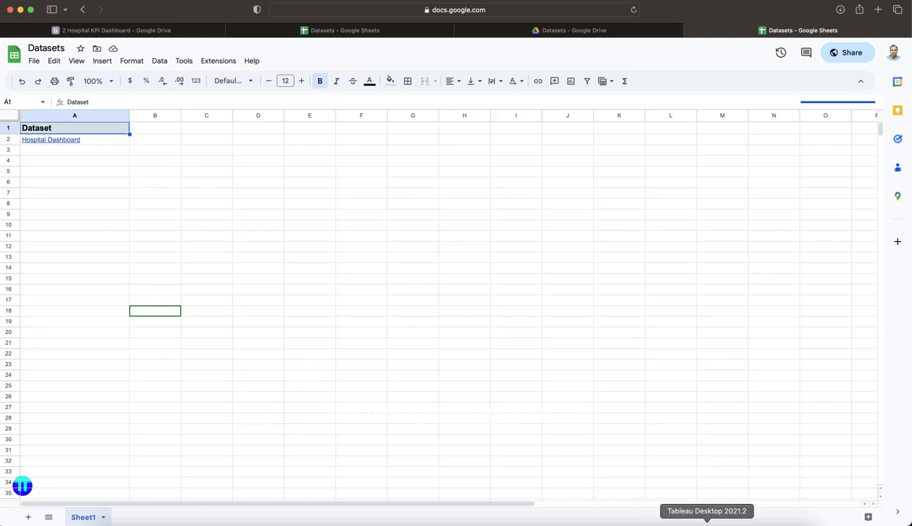
pyautogui.click(709, 521)
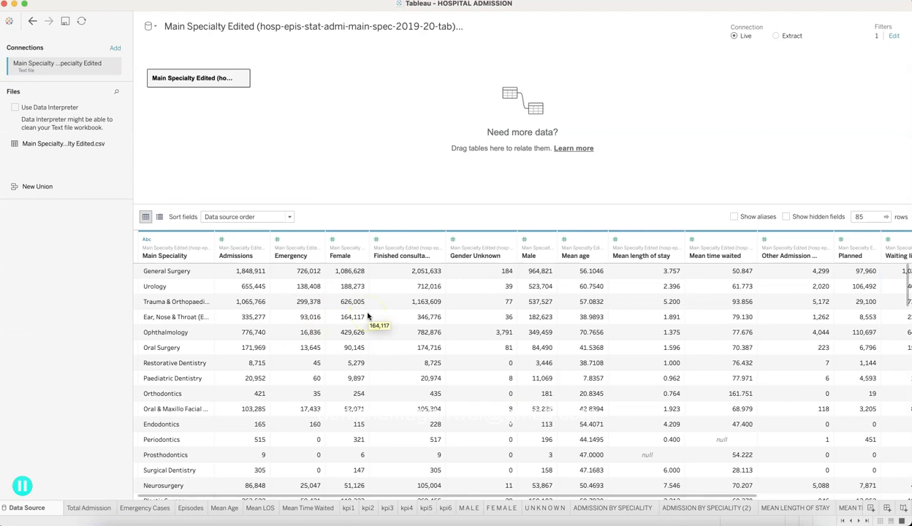
# Step: Inspect the 17.20M total admissions mark on the Total Admission sheet
pyautogui.click(97, 506)
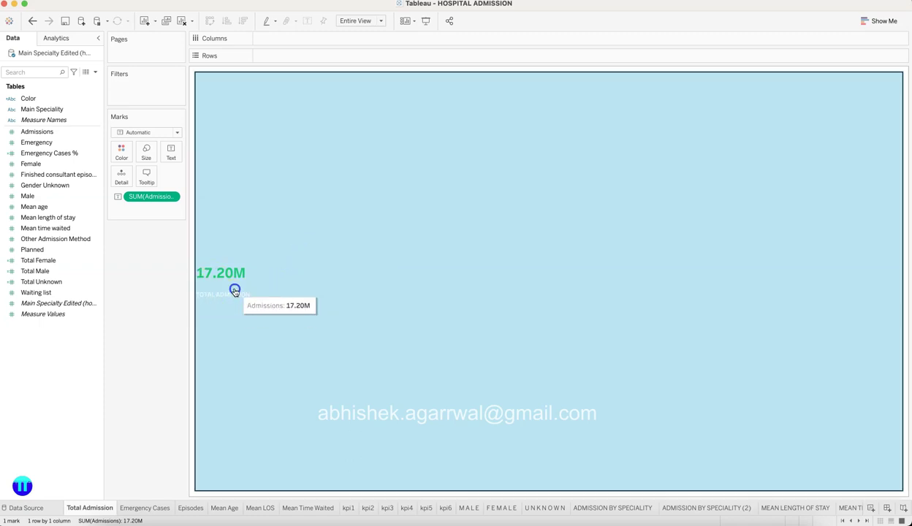
pyautogui.click(235, 292)
pyautogui.click(235, 291)
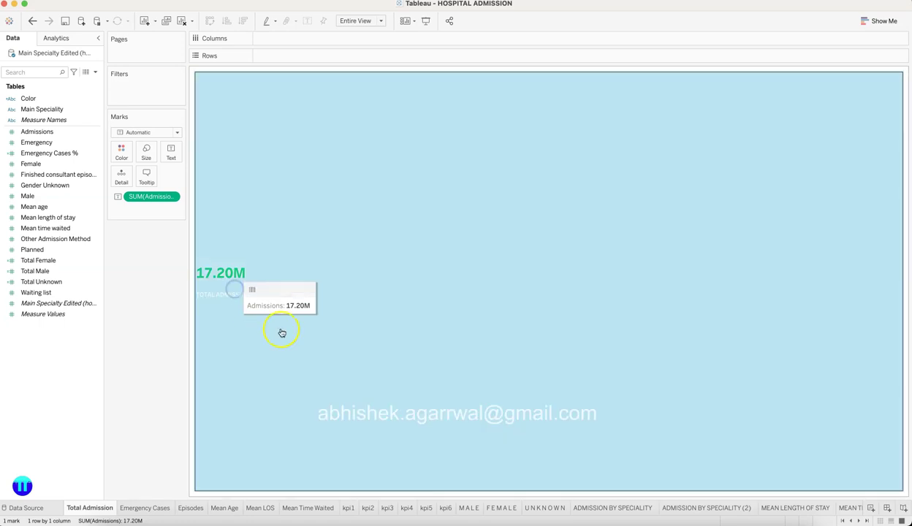
pyautogui.click(222, 301)
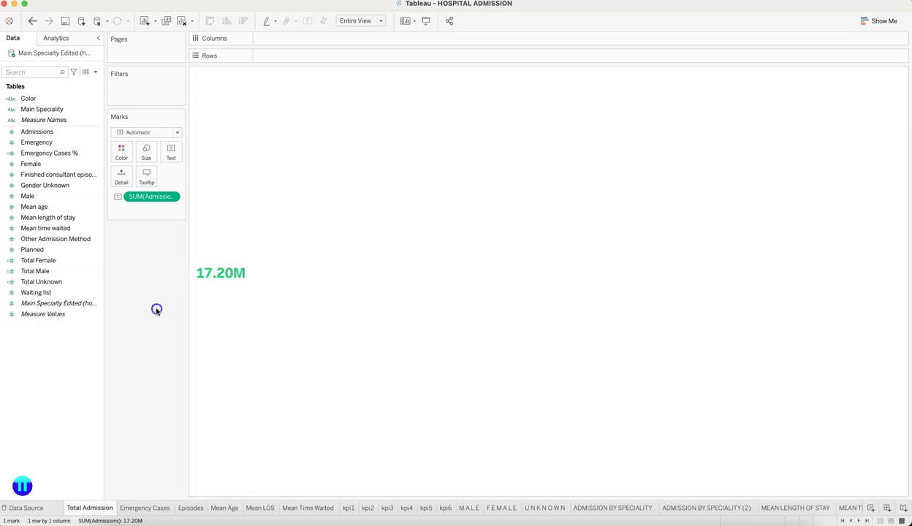
pyautogui.click(216, 280)
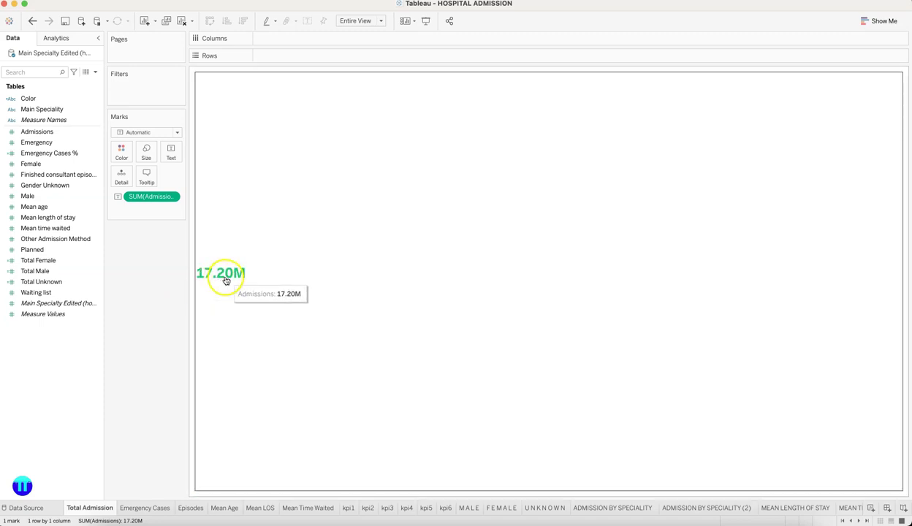
# Step: Inspect the 6.51M emergency cases mark on the Emergency Cases sheet
pyautogui.click(156, 503)
pyautogui.click(232, 276)
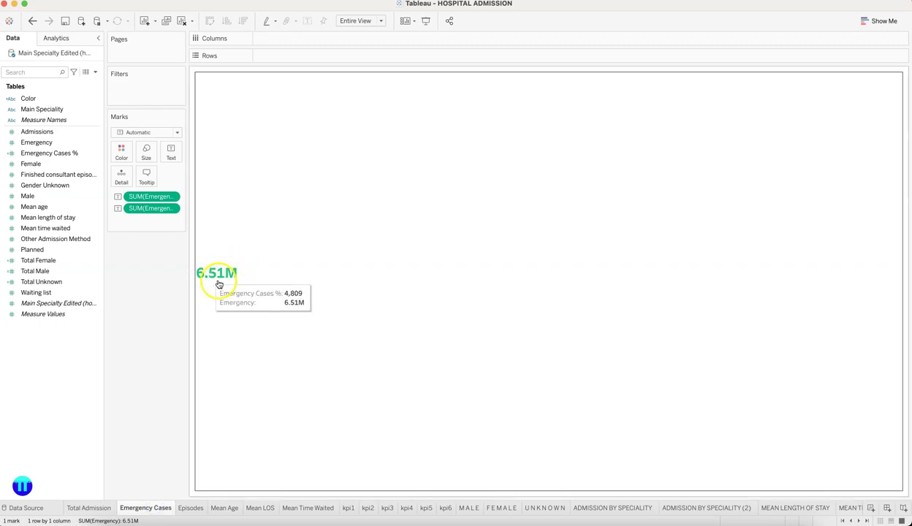
pyautogui.click(218, 285)
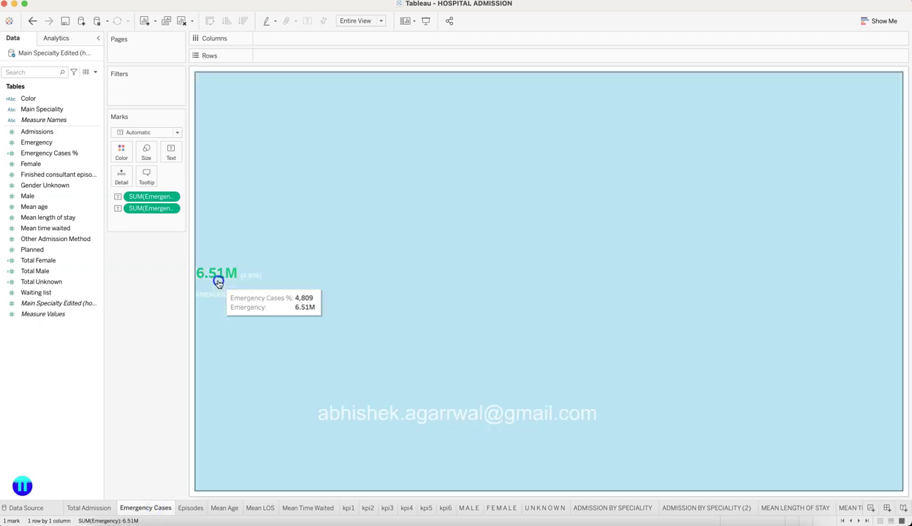
pyautogui.moveTo(238, 333); pyautogui.dragTo(251, 284)
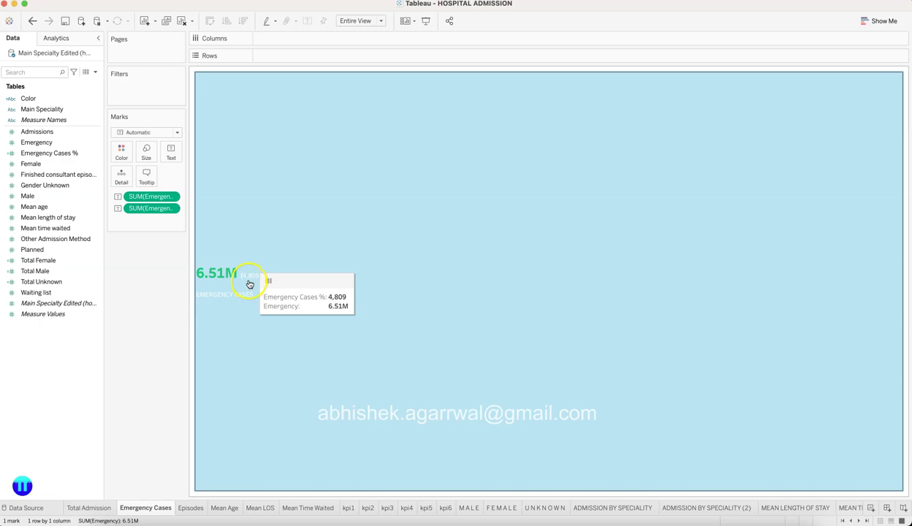
pyautogui.moveTo(249, 284)
pyautogui.mouseDown()
pyautogui.moveTo(240, 279)
pyautogui.moveTo(234, 304)
pyautogui.mouseUp()
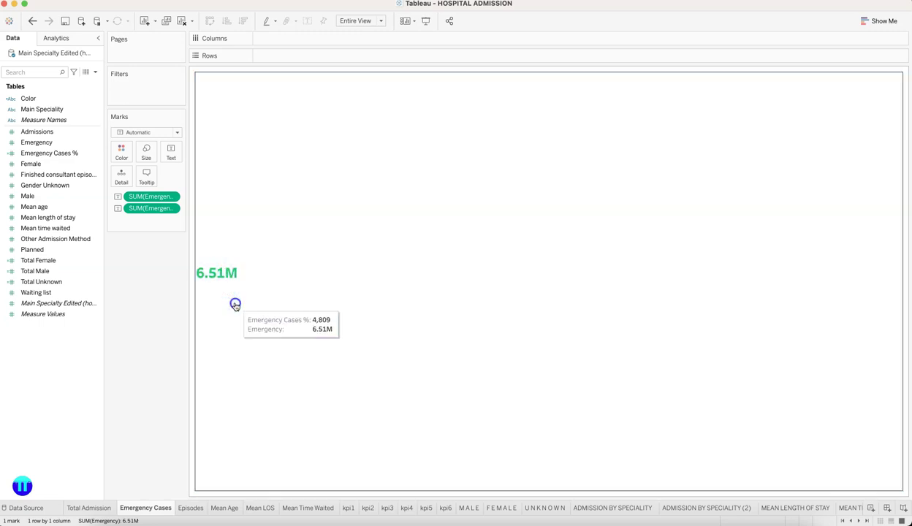
# Step: Review the Episodes, Mean Age (54.2), Mean LOS (5.3) and Mean Time Waited (51.9) KPI sheets
pyautogui.click(191, 508)
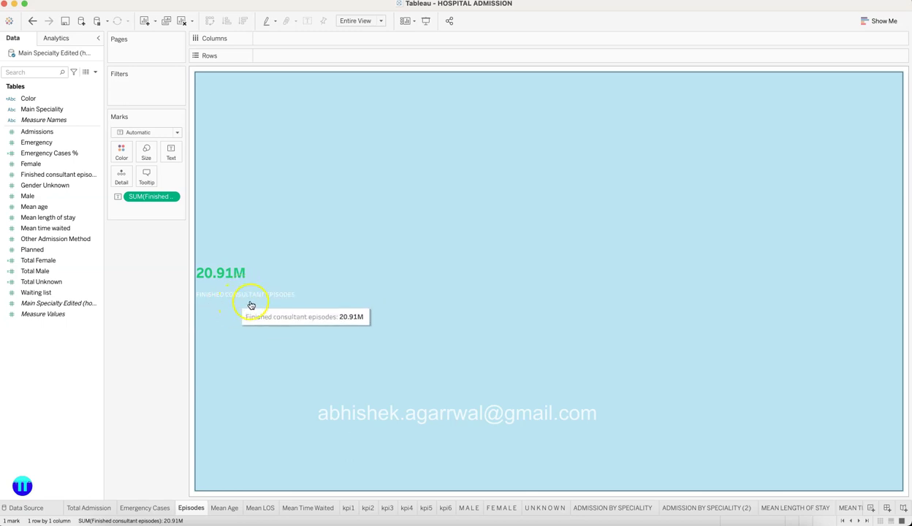
pyautogui.click(226, 508)
pyautogui.click(223, 276)
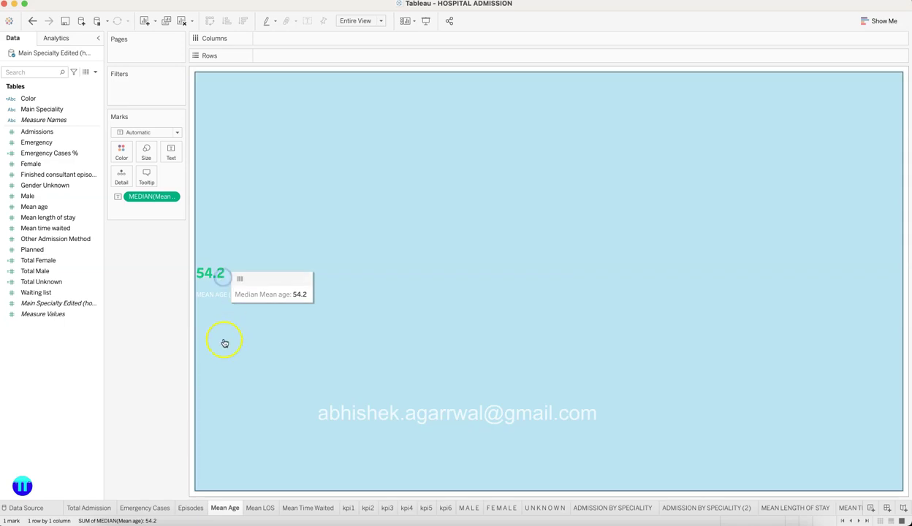
pyautogui.click(255, 509)
pyautogui.click(254, 296)
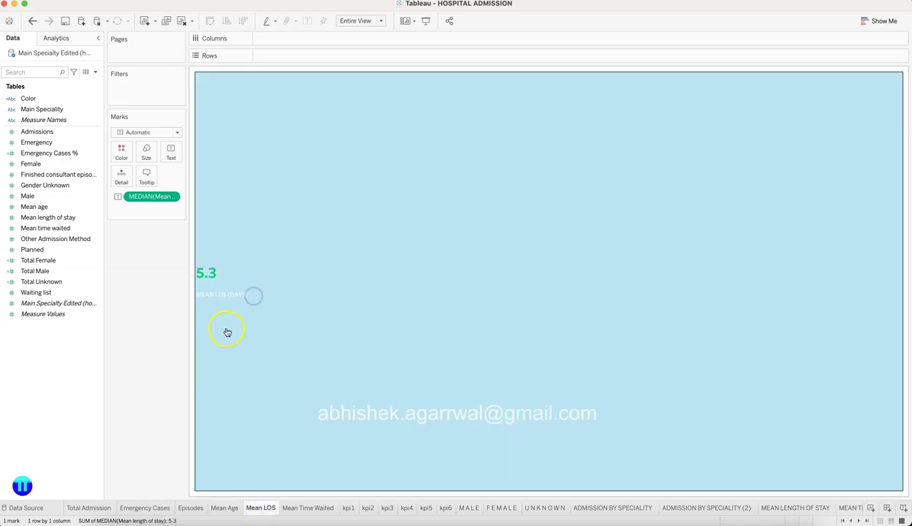
pyautogui.click(315, 507)
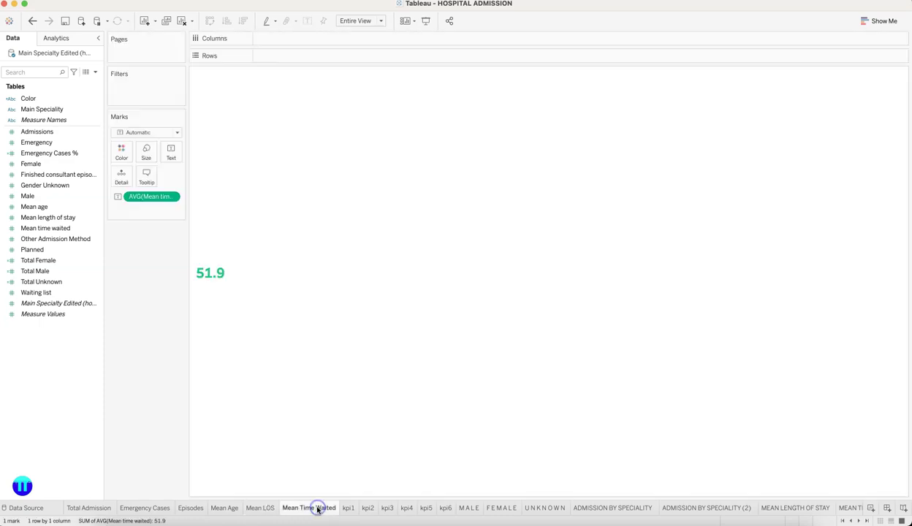
pyautogui.click(265, 291)
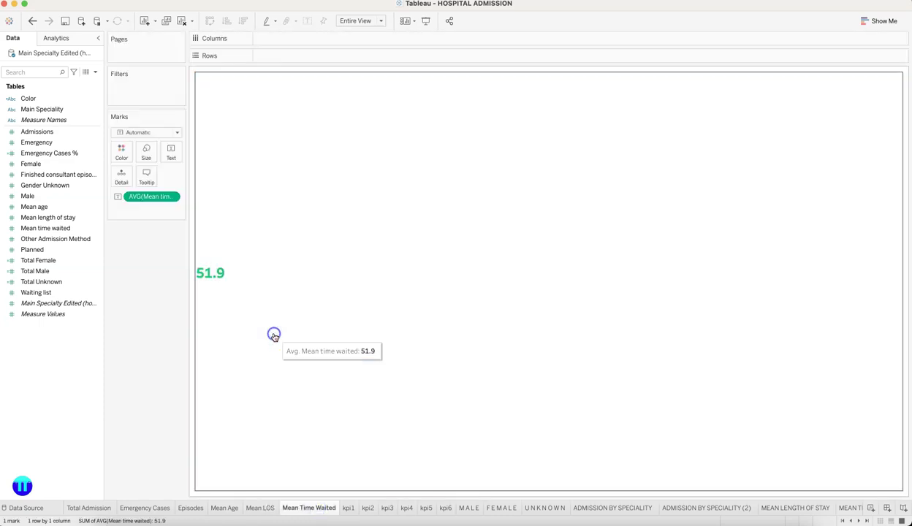
pyautogui.click(274, 334)
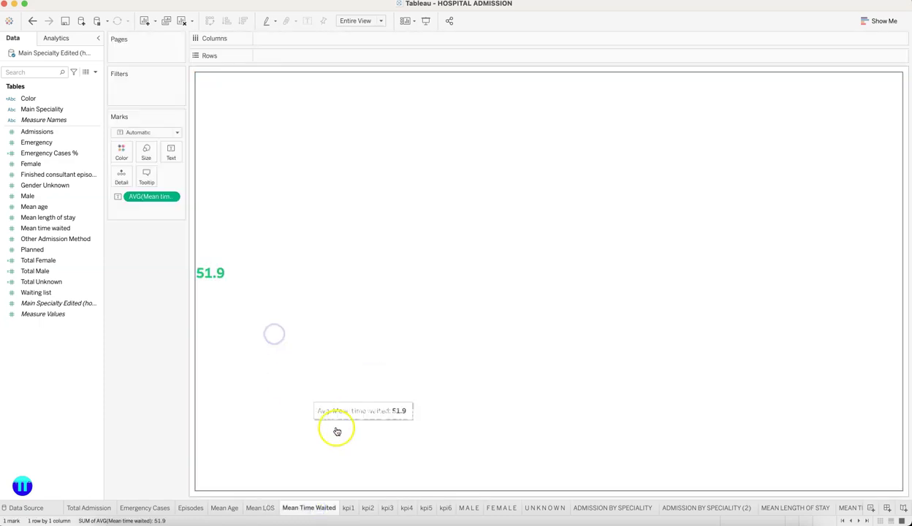
# Step: Step through the kpi1 to kpi6 icon sheets, including the calendar, bed and hourglass icons
pyautogui.click(348, 508)
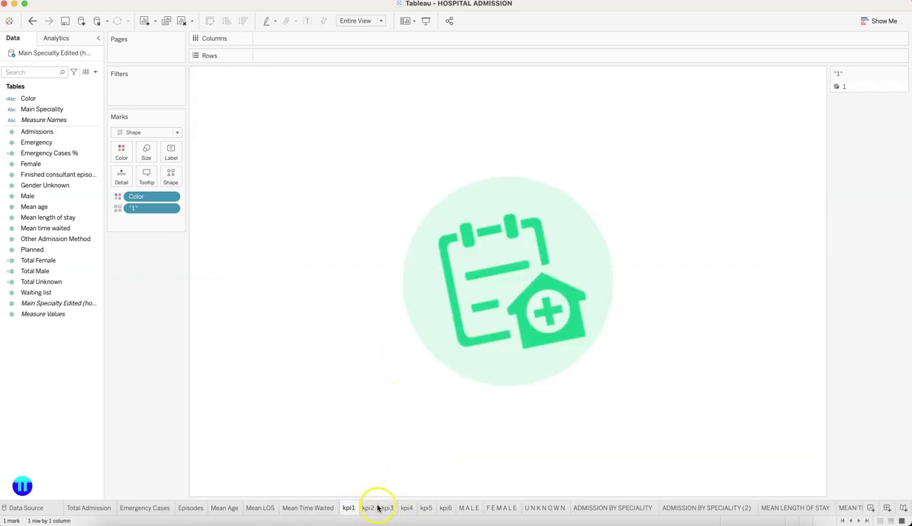
pyautogui.click(371, 507)
pyautogui.click(388, 507)
pyautogui.click(407, 507)
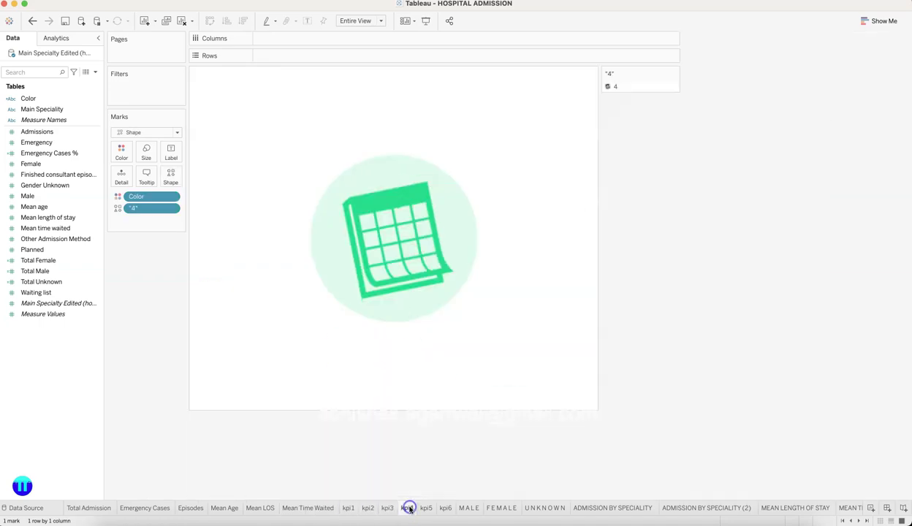
pyautogui.click(428, 507)
pyautogui.click(446, 507)
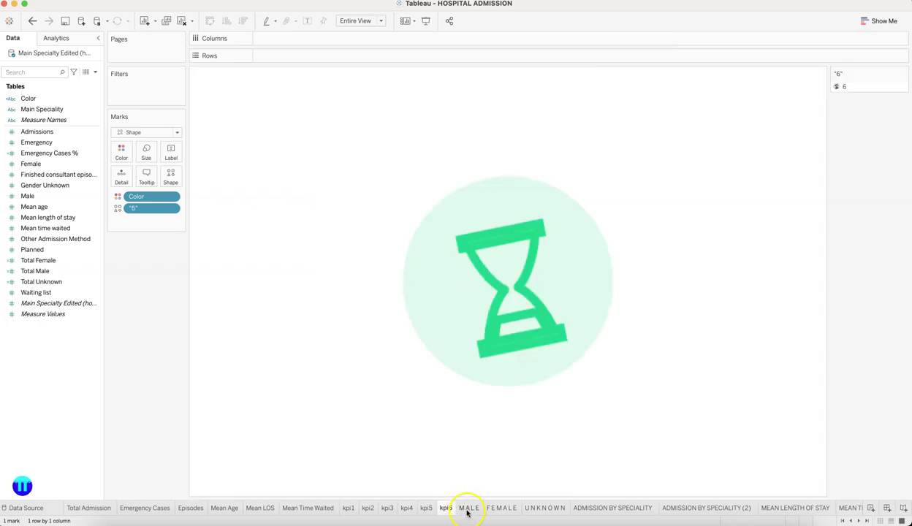
pyautogui.click(468, 510)
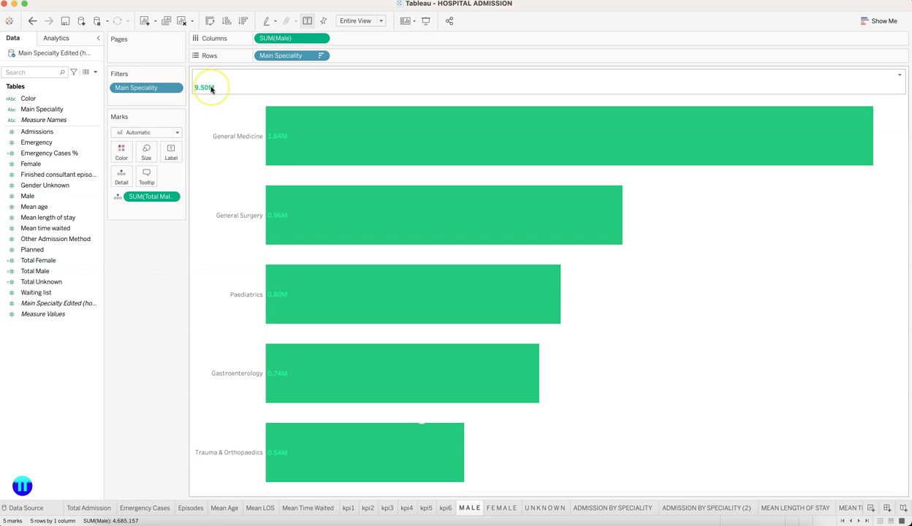
# Step: Compare the MALE, FEMALE and UNKNOWN specialty bar charts, ending on the ADMISSION BY SPECIALITY Pareto chart
pyautogui.click(225, 88)
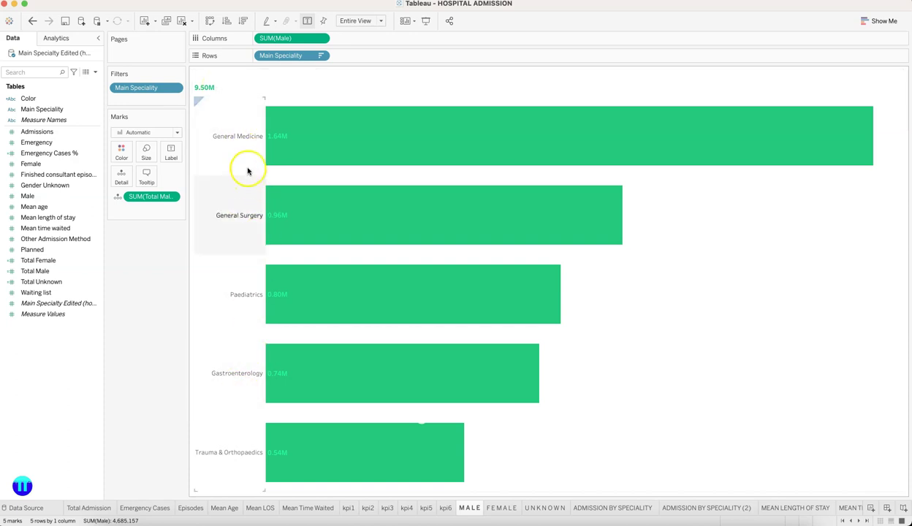
pyautogui.moveTo(274, 151)
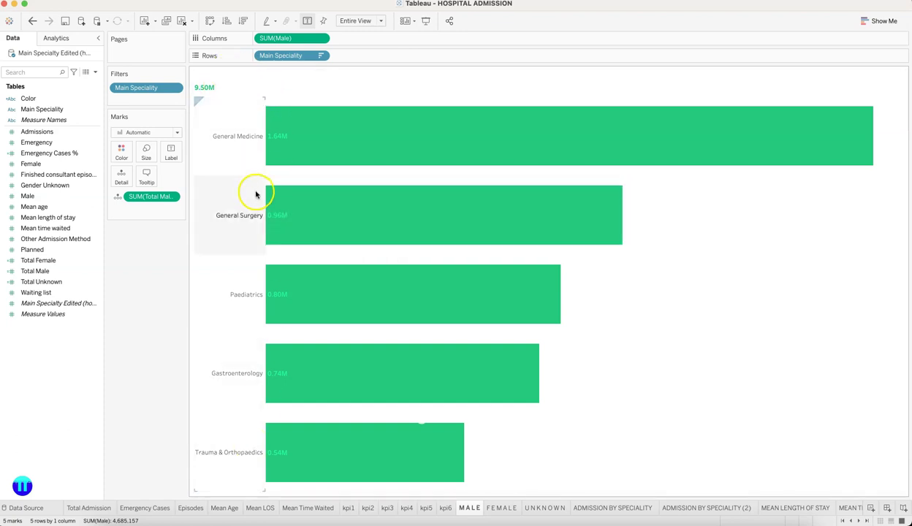
pyautogui.click(495, 508)
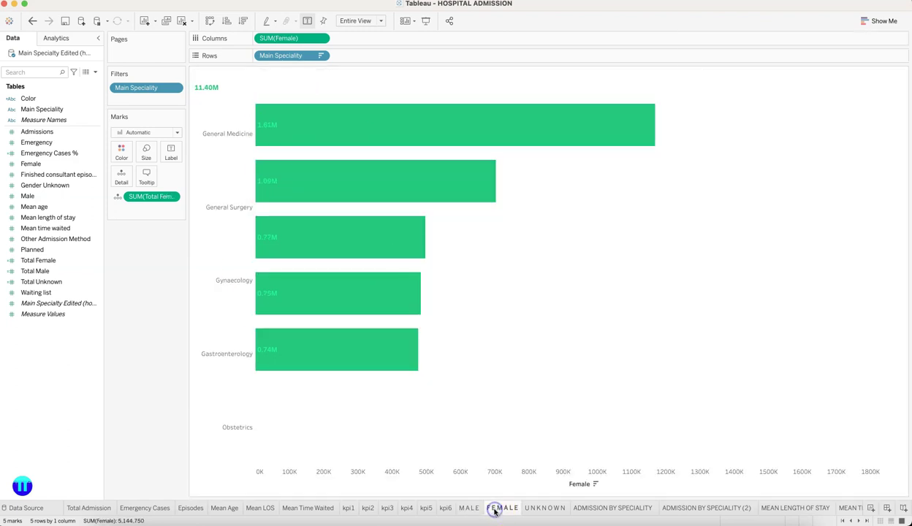
pyautogui.click(540, 510)
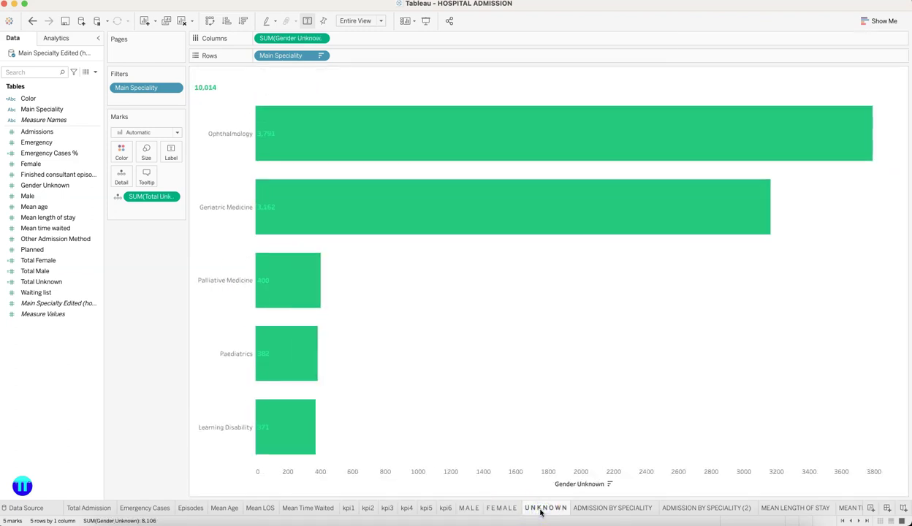
pyautogui.click(474, 511)
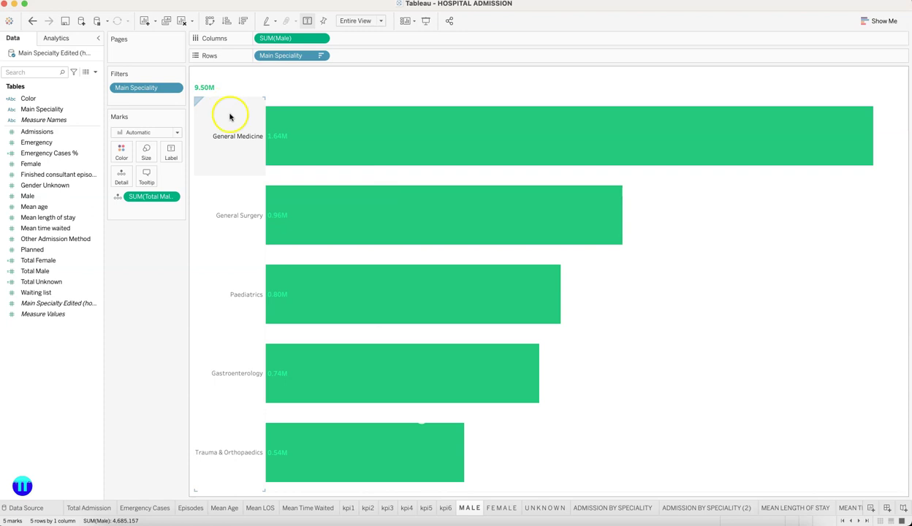
pyautogui.click(548, 509)
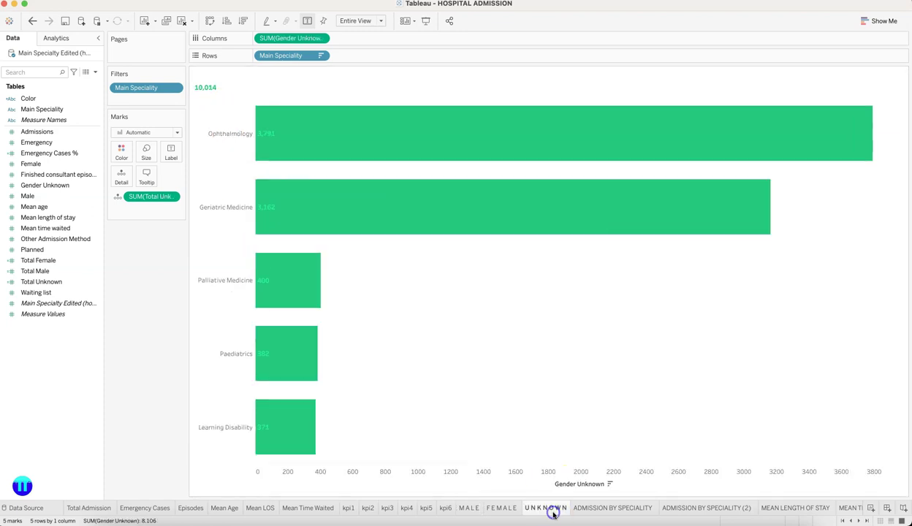
pyautogui.click(603, 514)
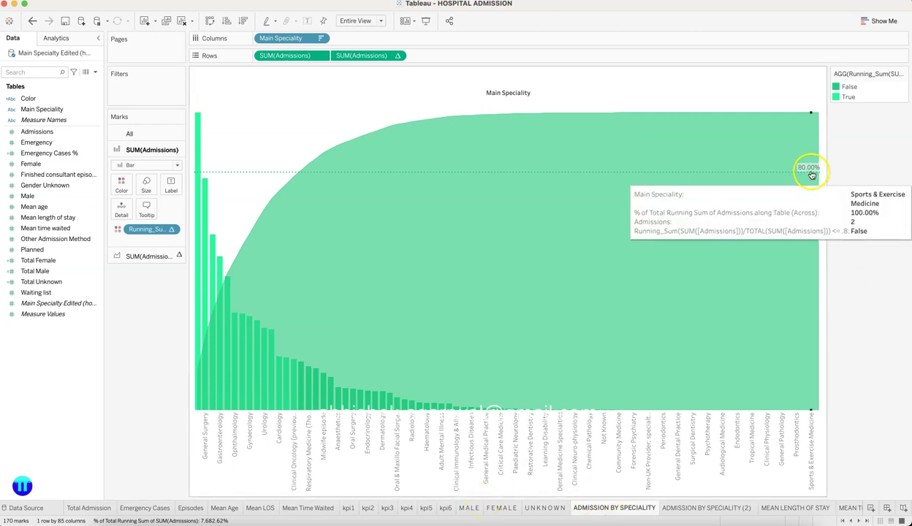
# Step: Check the Pareto tooltips: cumulative admissions reach 78.42% at Clinical Oncology, under the 80% line
pyautogui.moveTo(294, 370)
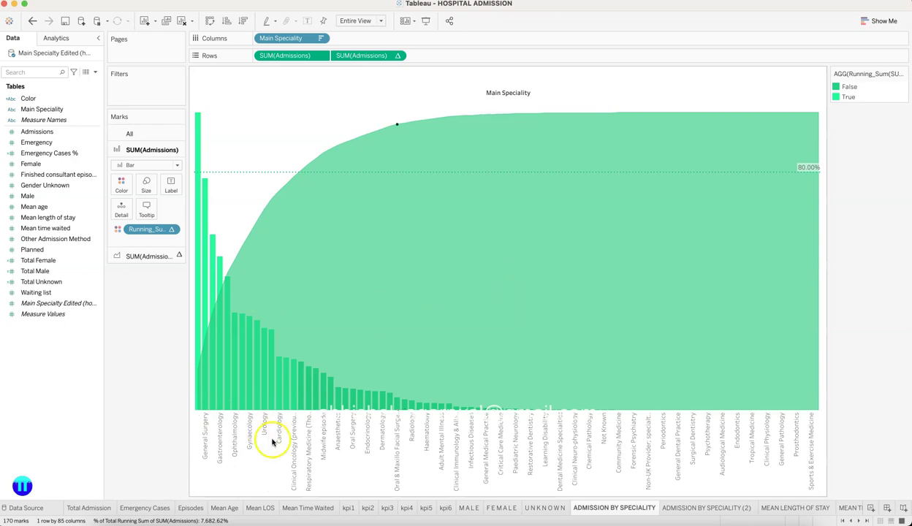
pyautogui.moveTo(293, 410)
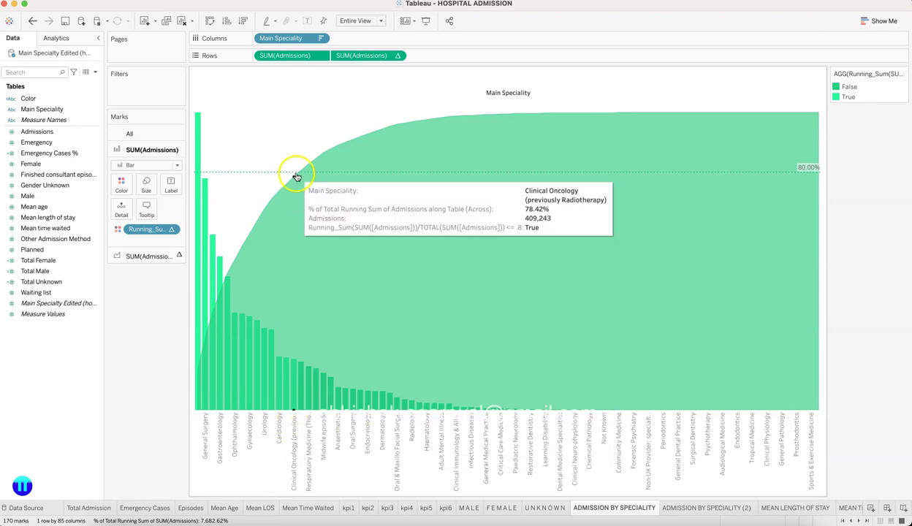
pyautogui.moveTo(299, 177)
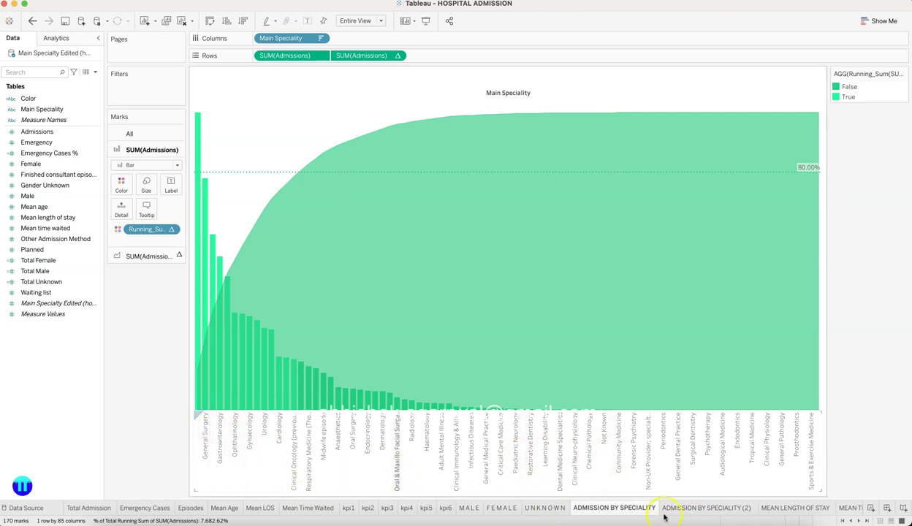
# Step: Open the ADMISSION BY SPECIALITY (2) mean-age scatter plot and read its mark and trend-line tooltips
pyautogui.click(688, 509)
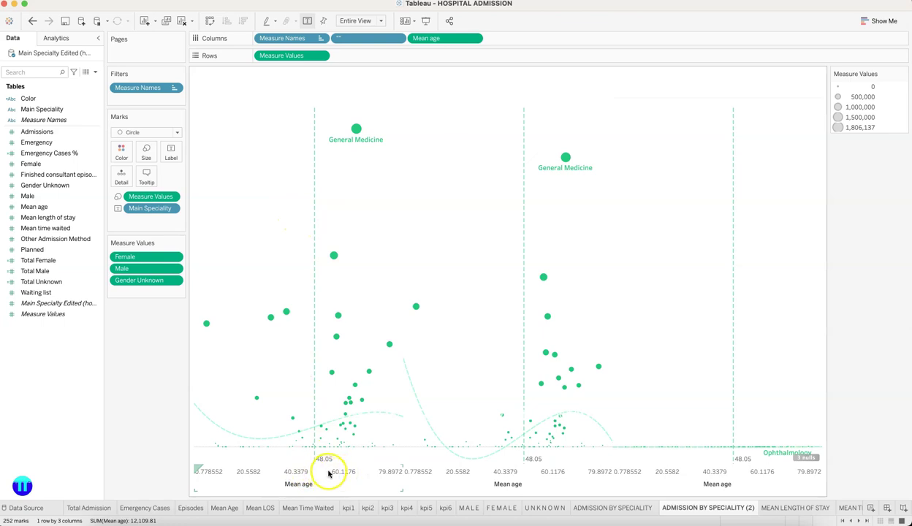
pyautogui.moveTo(358, 144)
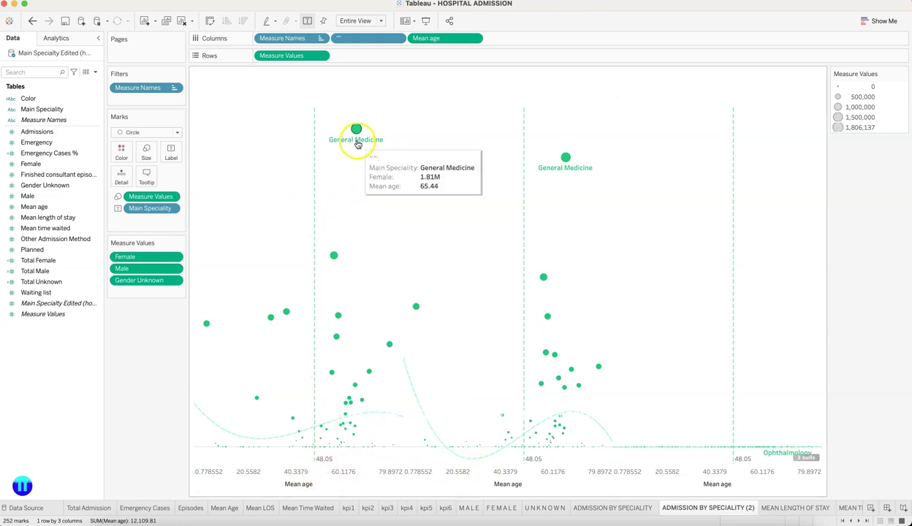
pyautogui.moveTo(414, 387)
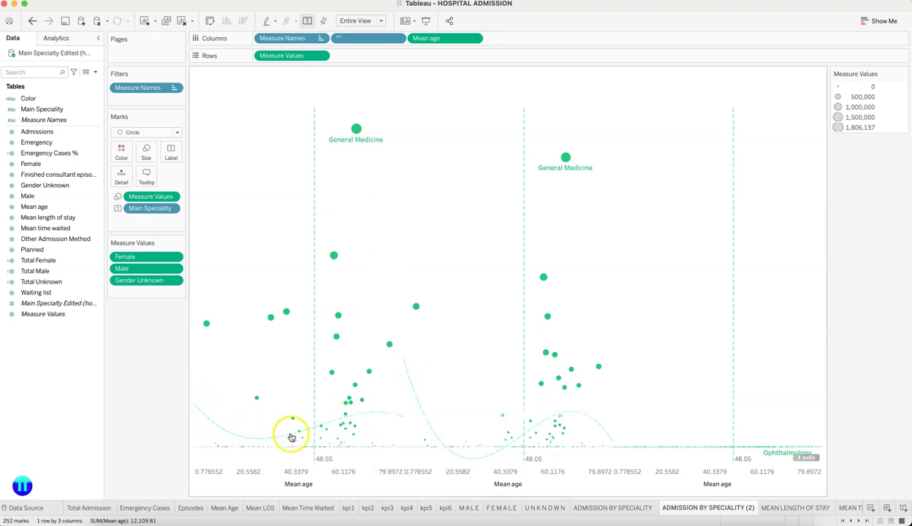
pyautogui.moveTo(545, 430)
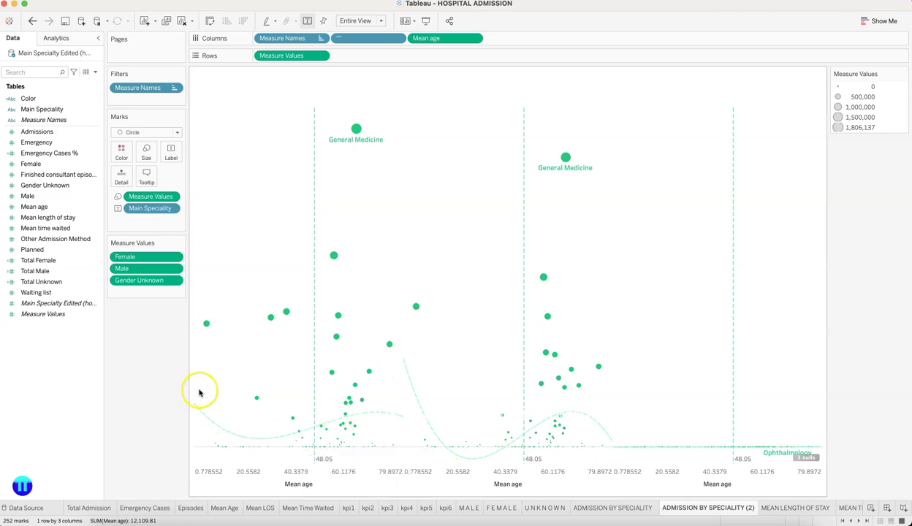
pyautogui.moveTo(300, 436)
# Step: Move from the MEAN LENGTH OF STAY dot chart through MEAN TIME WAITED to the TYPE OF ADMISSION stacked bars
pyautogui.click(791, 509)
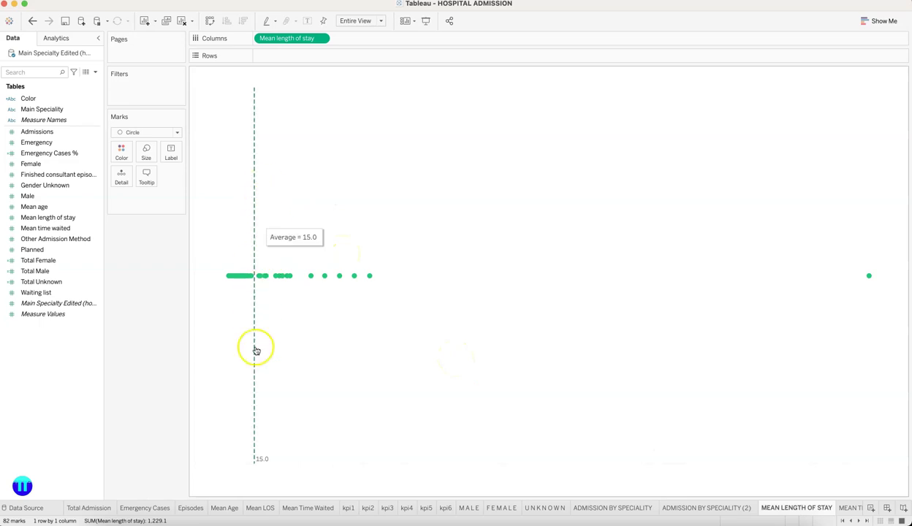
pyautogui.moveTo(262, 465)
pyautogui.moveTo(869, 276)
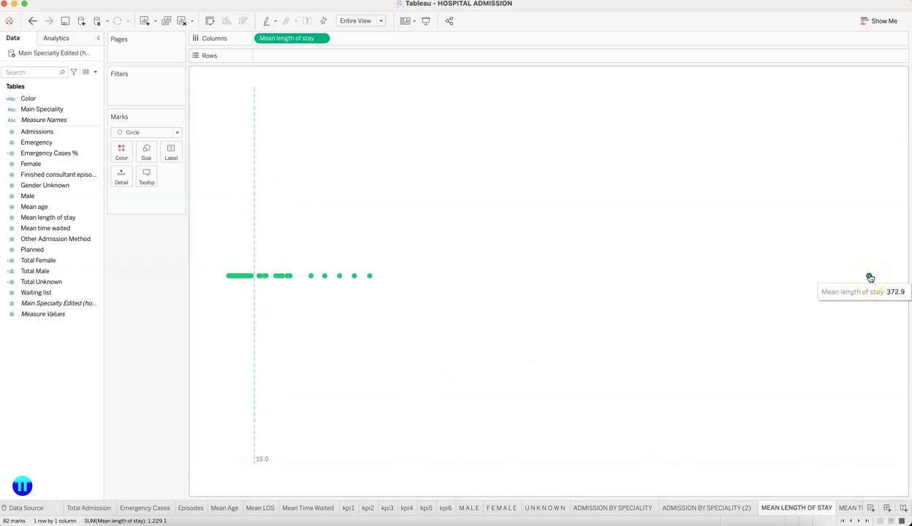
pyautogui.click(847, 508)
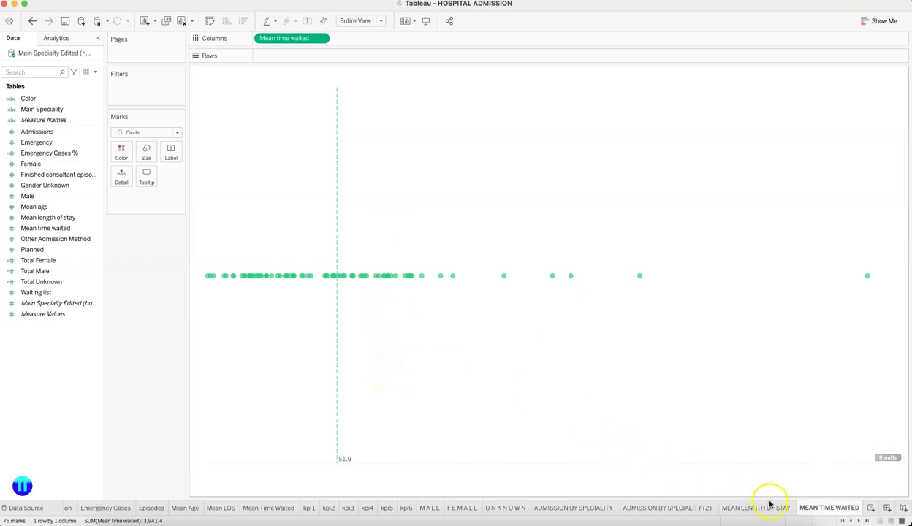
pyautogui.hscroll(2, 771, 508)
pyautogui.click(822, 508)
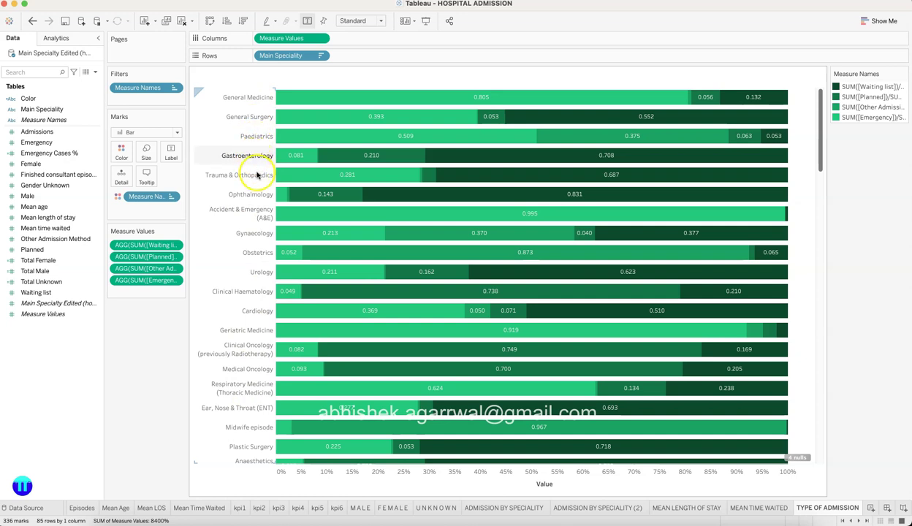
pyautogui.click(255, 153)
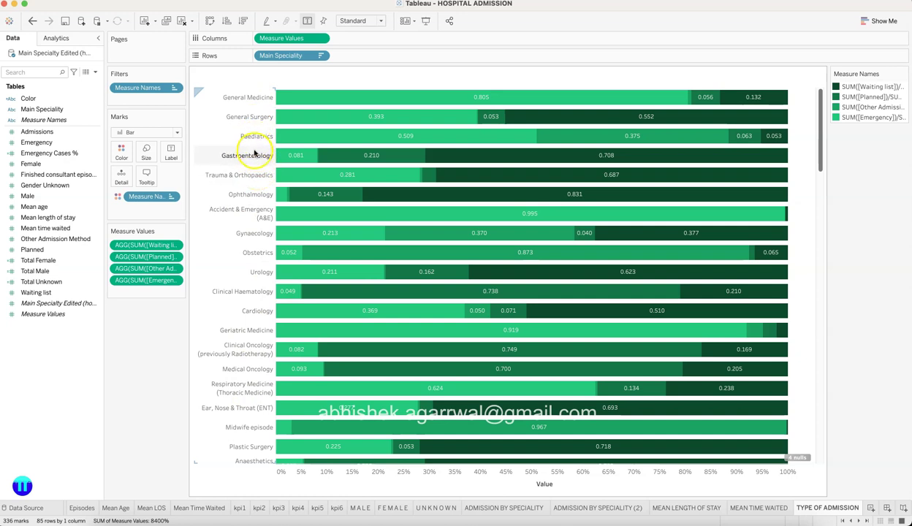
pyautogui.moveTo(475, 97)
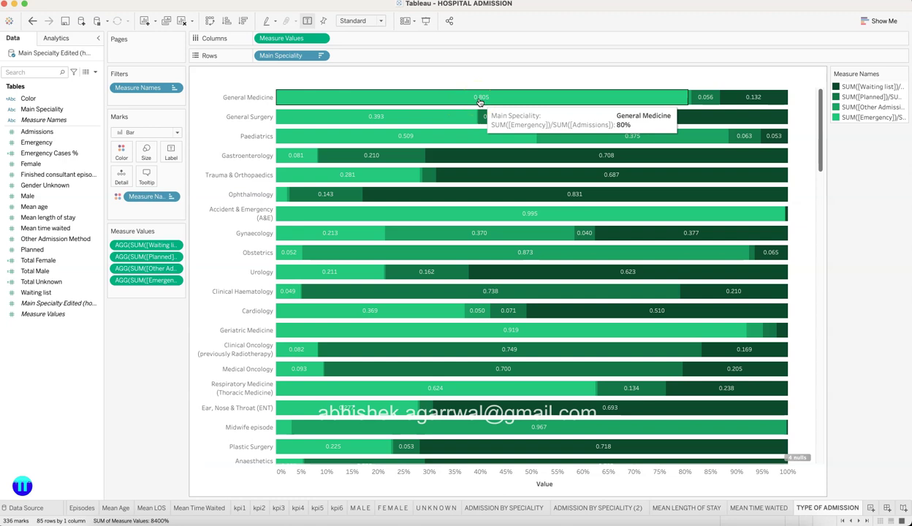
pyautogui.click(877, 122)
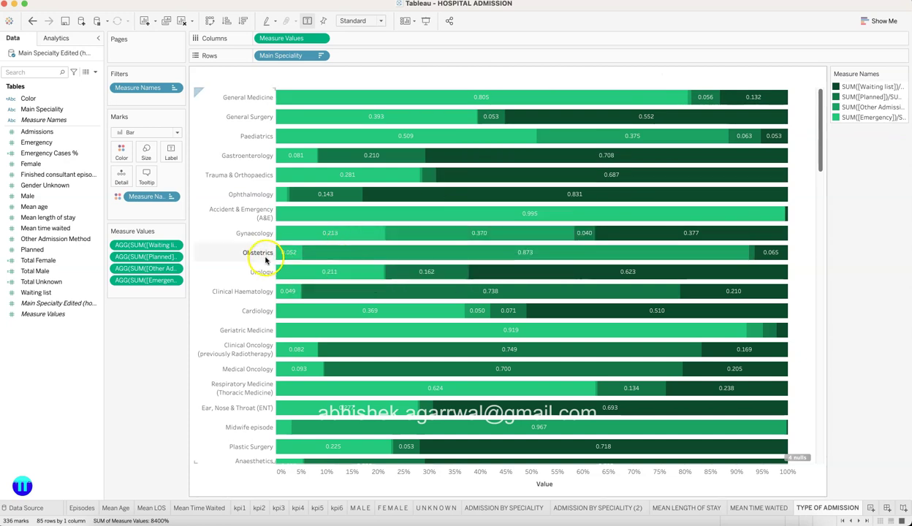
pyautogui.moveTo(291, 257)
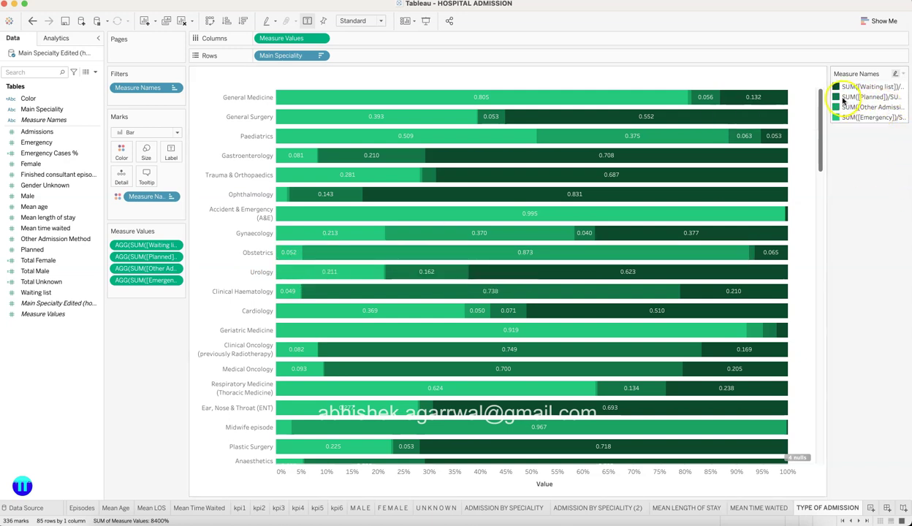
pyautogui.moveTo(672, 216)
pyautogui.moveTo(639, 145)
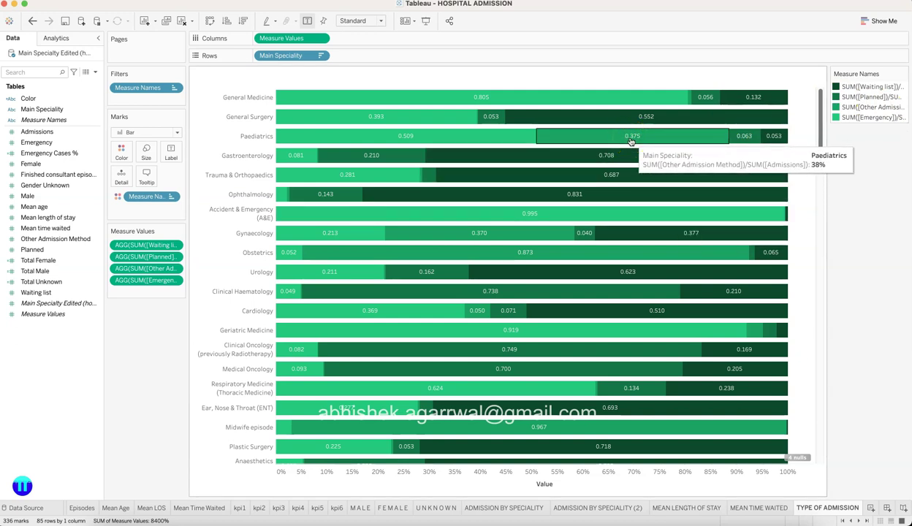
pyautogui.moveTo(606, 208)
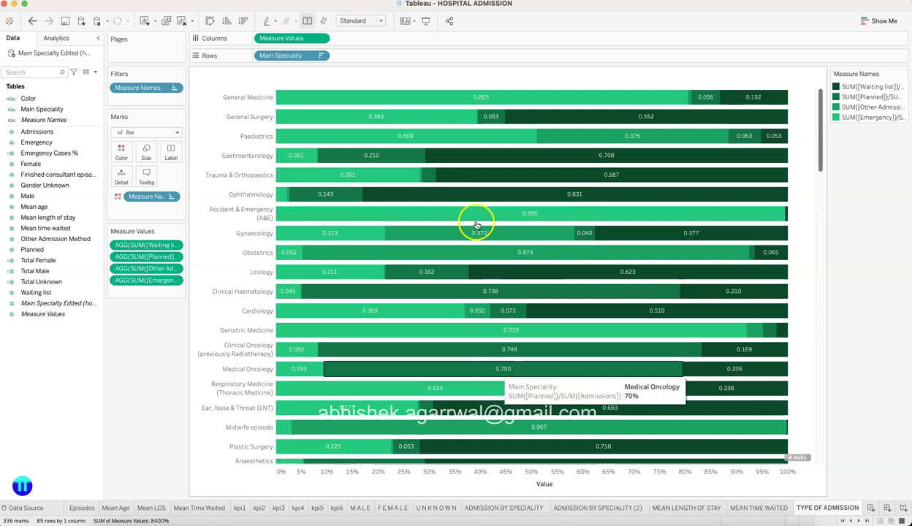
pyautogui.moveTo(329, 436)
pyautogui.moveTo(425, 352)
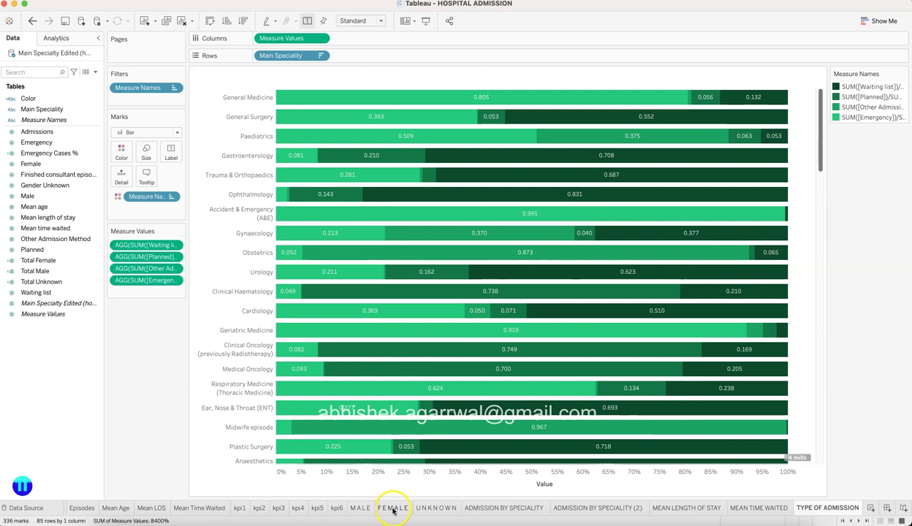
pyautogui.moveTo(424, 393)
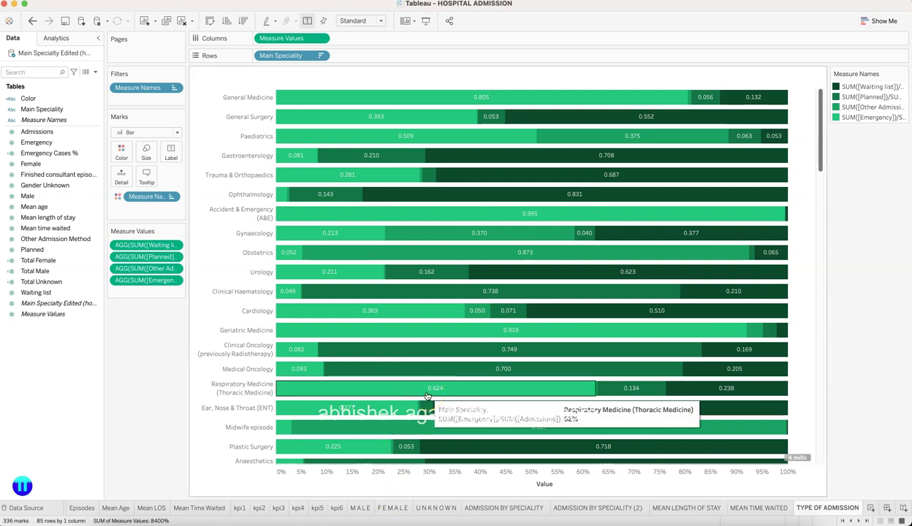
# Step: Scroll through the published NHS Admitted Patient Care dashboard showing 17.20M admissions and 6.51M emergency cases
pyautogui.click(533, 507)
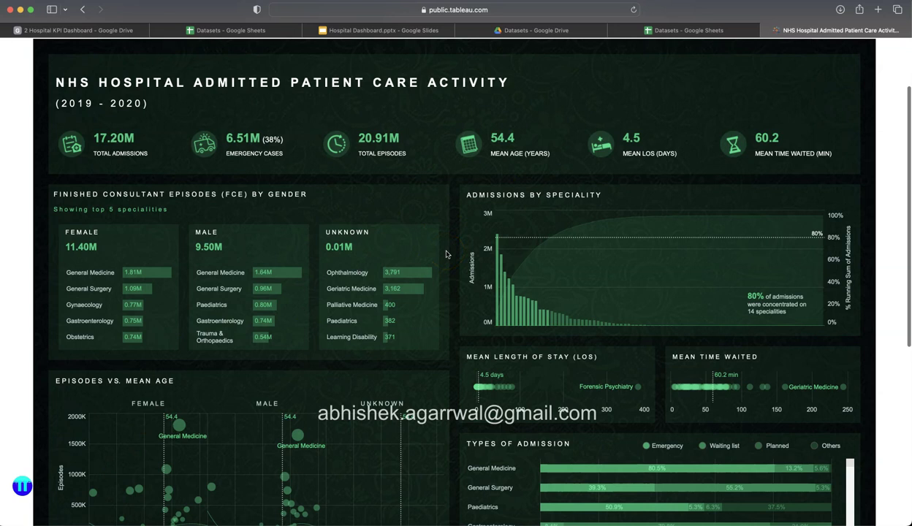
pyautogui.scroll(-3, 448, 254)
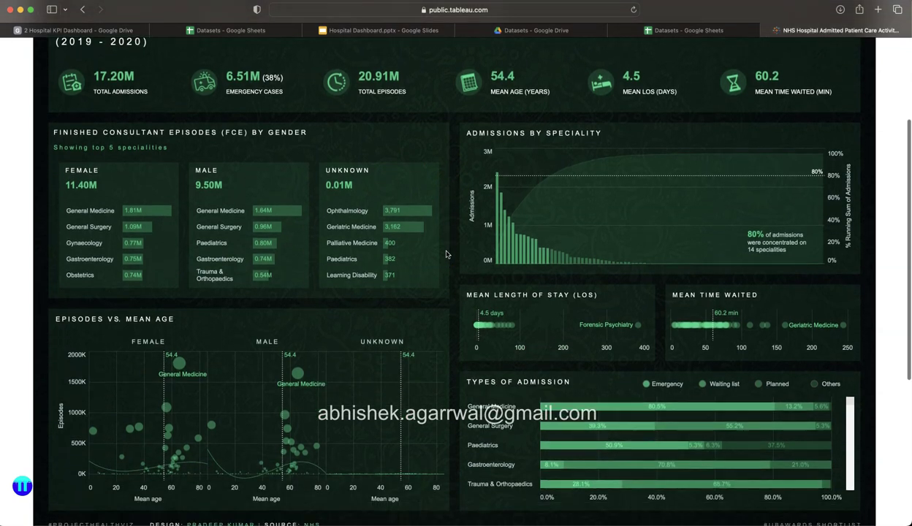
pyautogui.scroll(2, 447, 254)
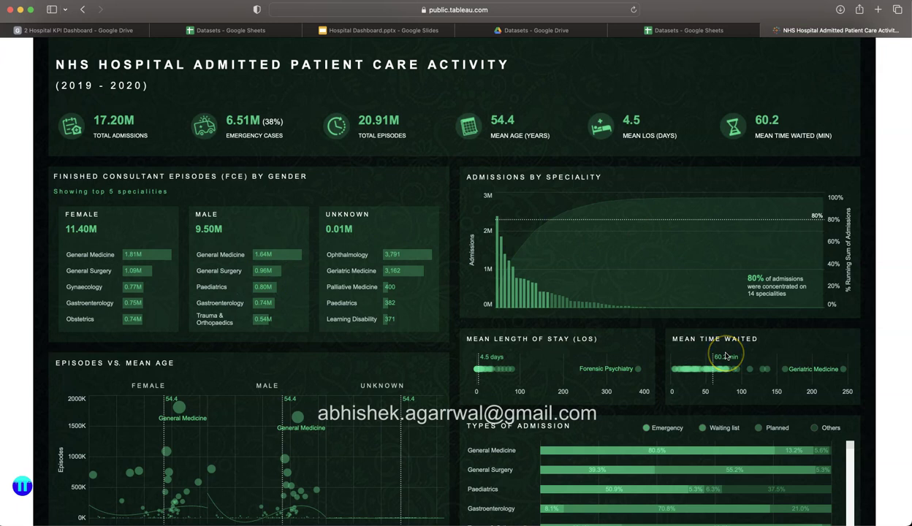
pyautogui.scroll(-1, 726, 356)
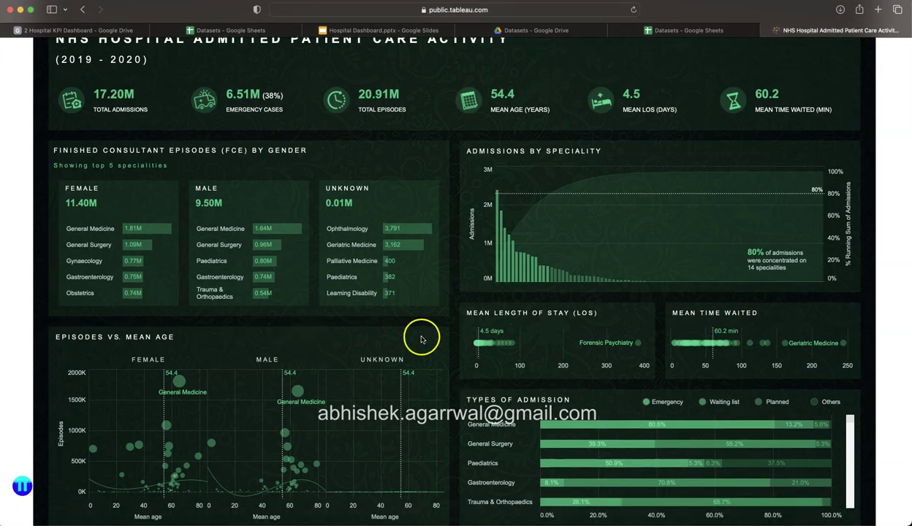
pyautogui.scroll(-1, 567, 414)
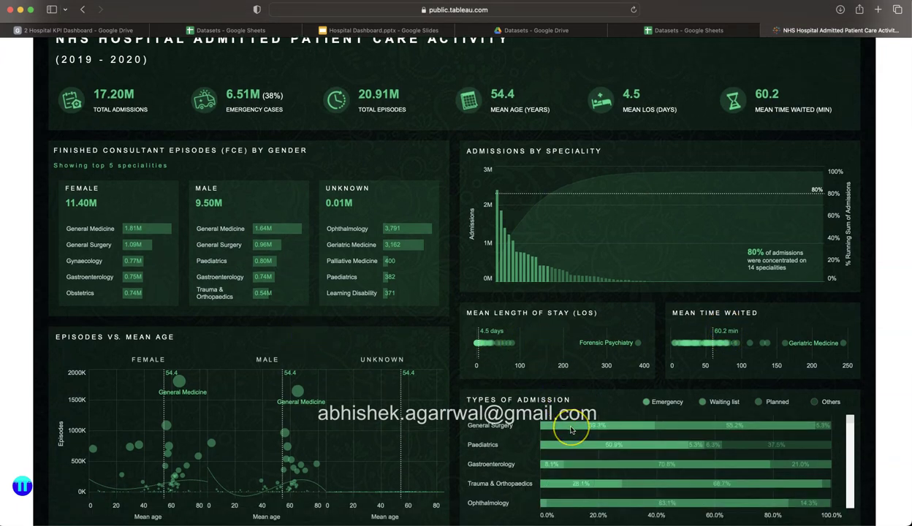
pyautogui.scroll(3, 503, 418)
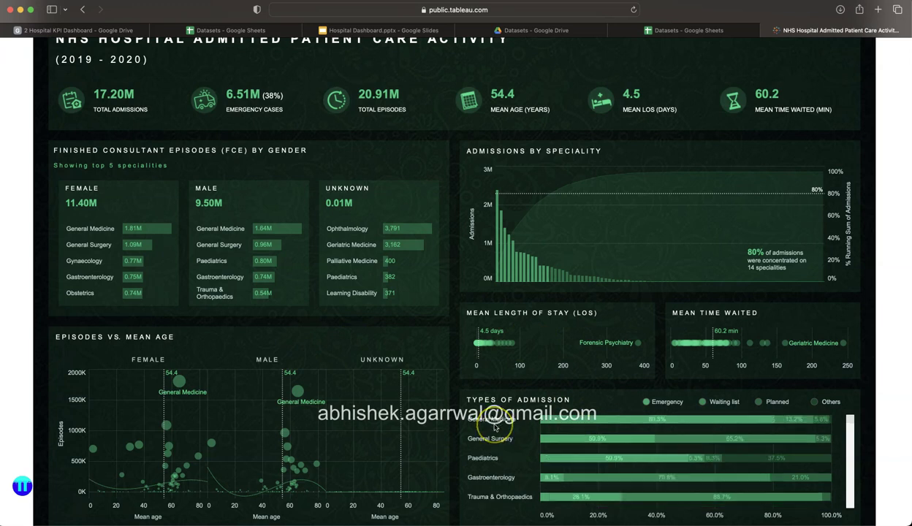
pyautogui.scroll(2, 442, 348)
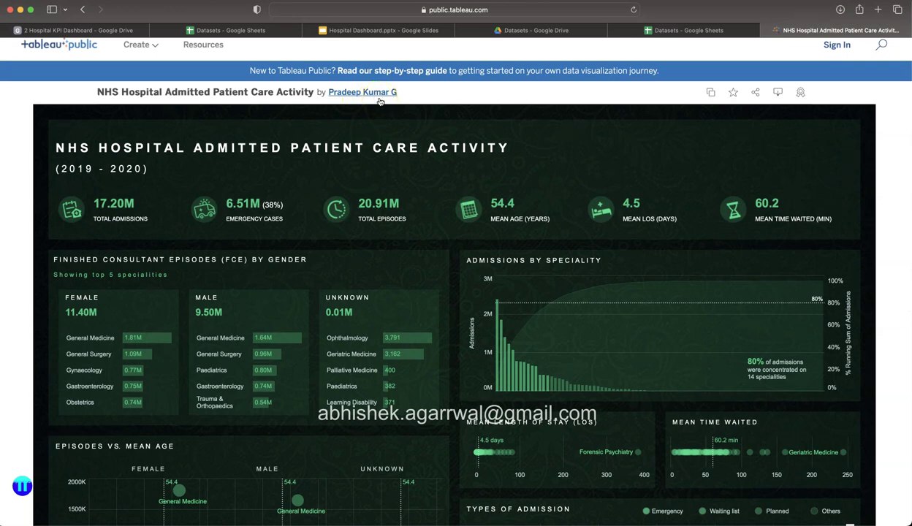
pyautogui.scroll(-2, 417, 152)
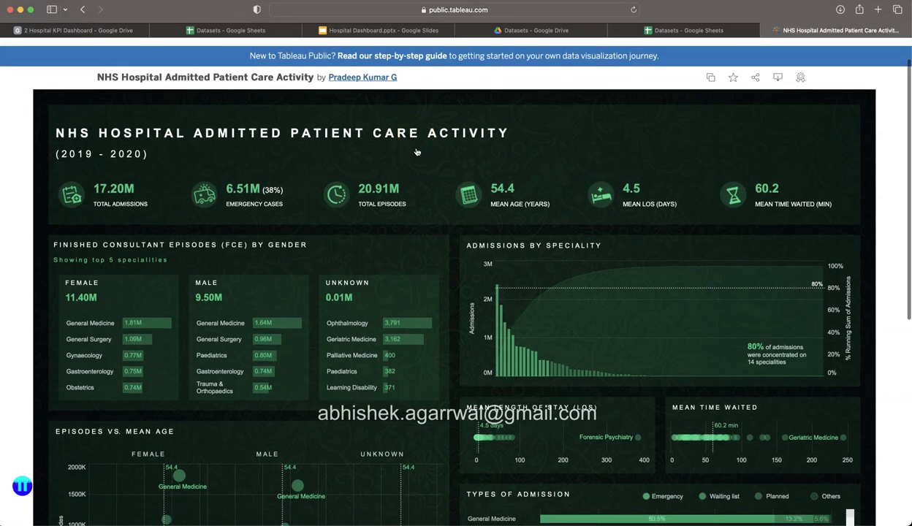
pyautogui.scroll(-3, 418, 152)
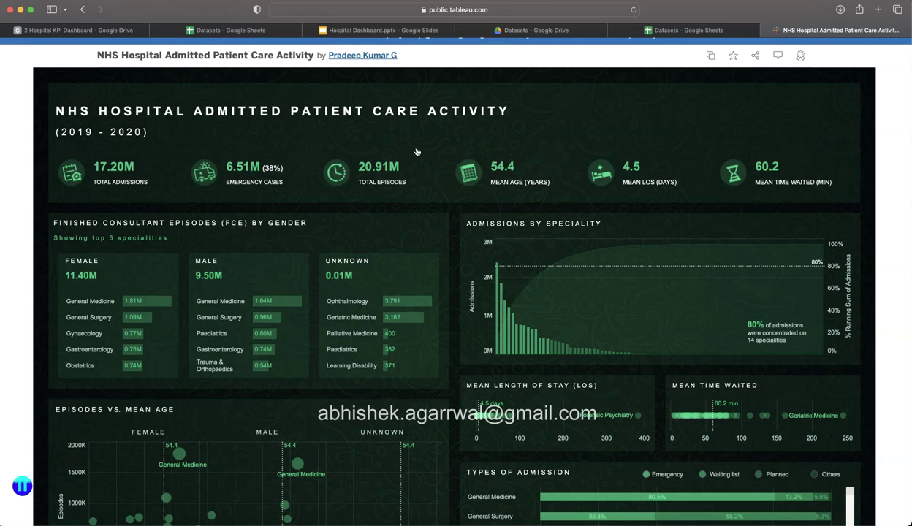
pyautogui.click(423, 134)
pyautogui.scroll(-2, 536, 441)
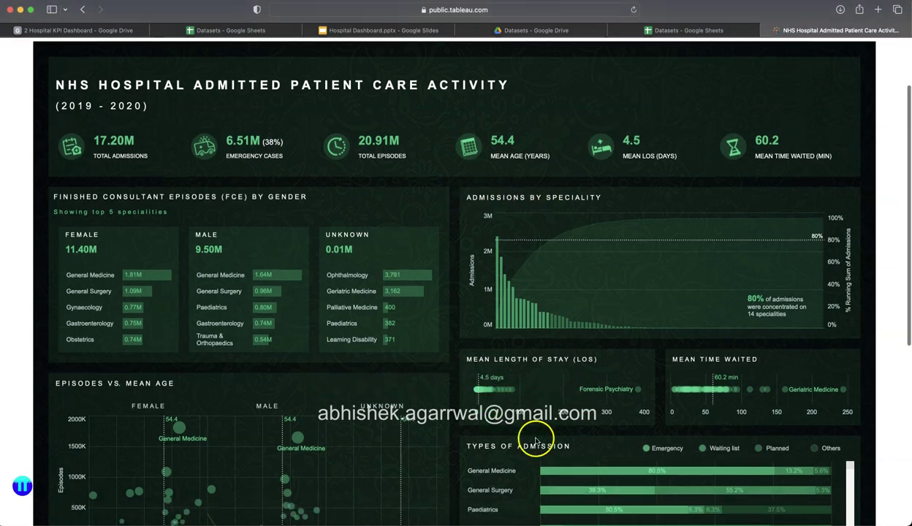